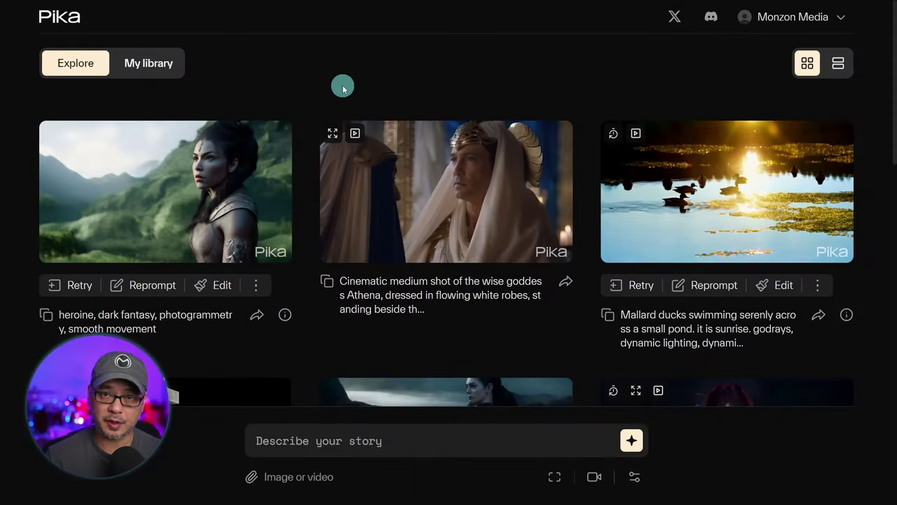
Enlarge the first Explore video and scroll through the following community clips to the purple orb explosion.
{"action": "left_click", "coordinate": [166, 192]}
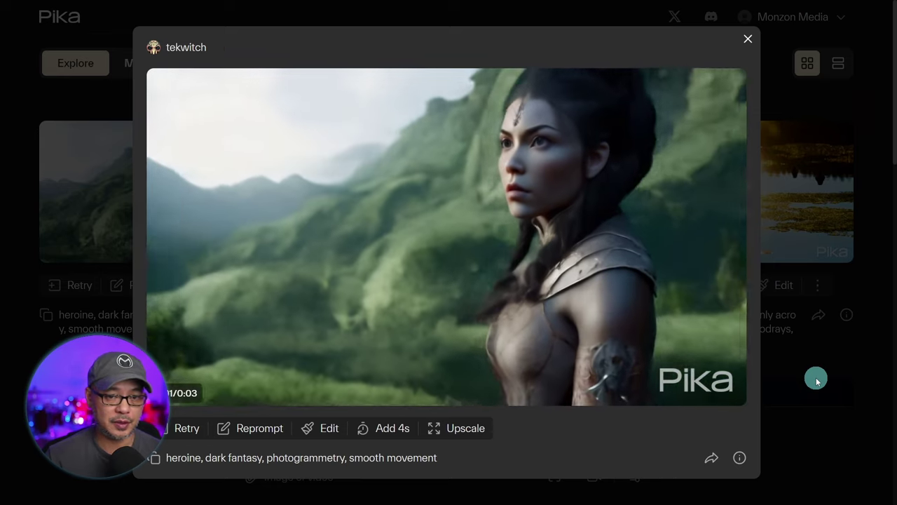
{"action": "scroll", "coordinate": [817, 380], "scroll_direction": "down", "scroll_amount": 3}
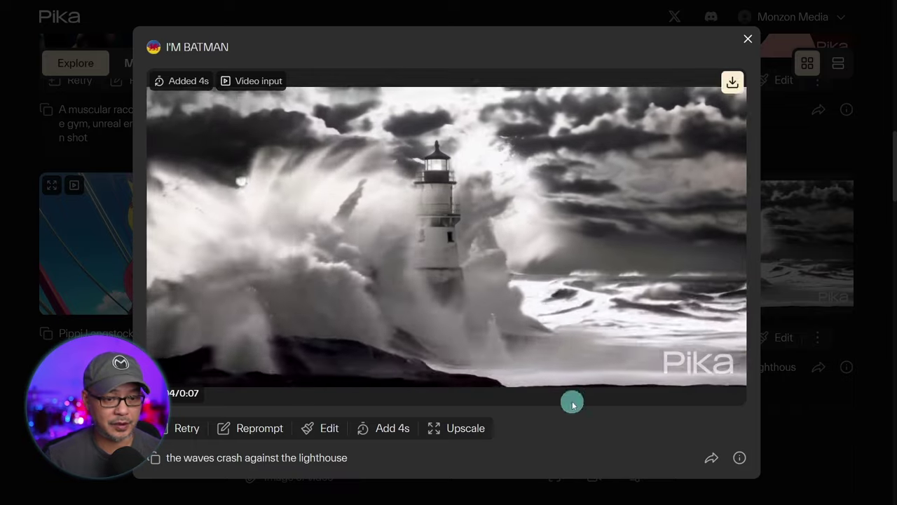
{"action": "scroll", "coordinate": [673, 339], "scroll_direction": "up", "scroll_amount": 3}
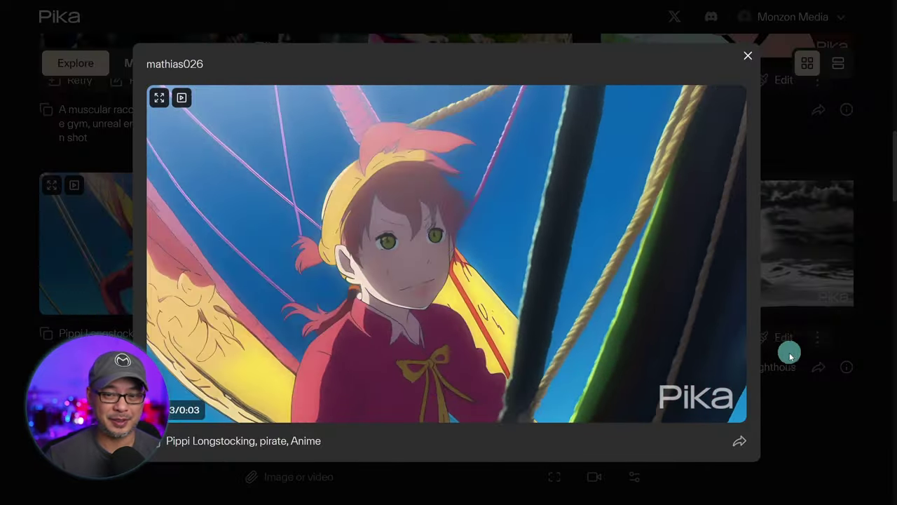
{"action": "scroll", "coordinate": [804, 322], "scroll_direction": "down", "scroll_amount": 3}
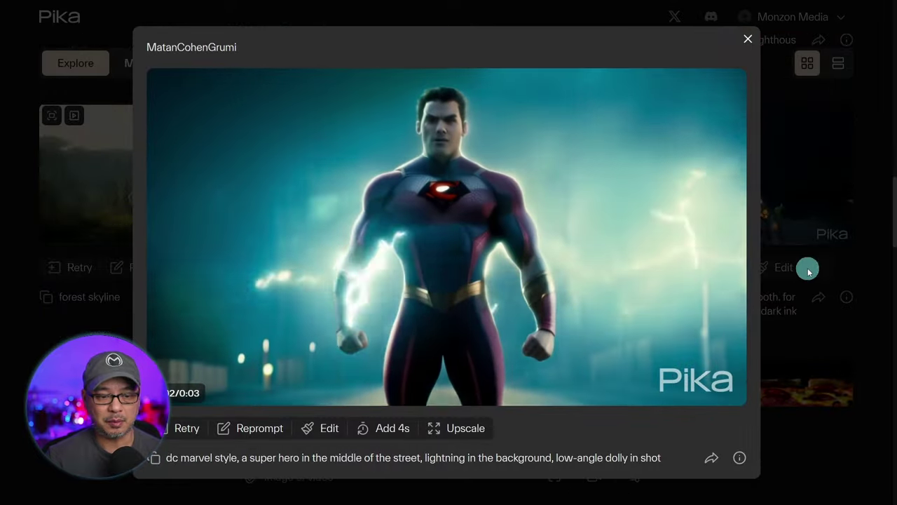
{"action": "scroll", "coordinate": [792, 423], "scroll_direction": "down", "scroll_amount": 3}
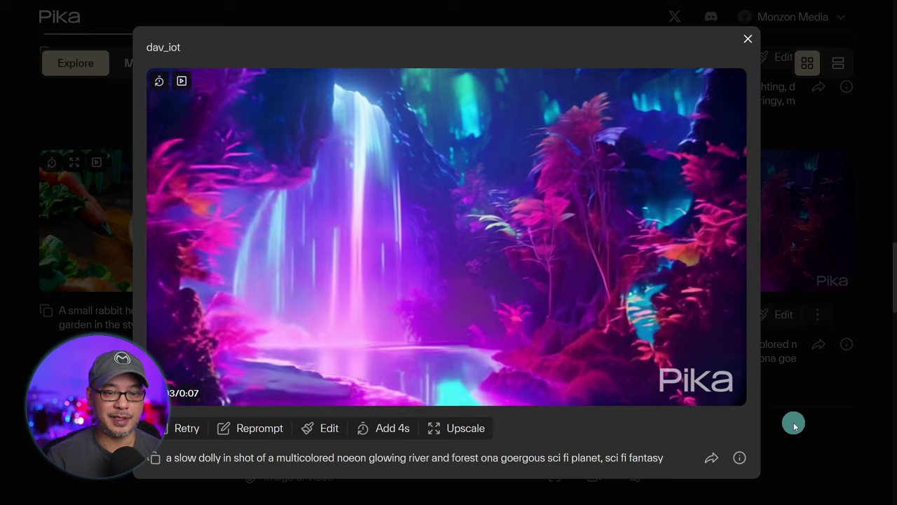
{"action": "scroll", "coordinate": [595, 457], "scroll_direction": "down", "scroll_amount": 3}
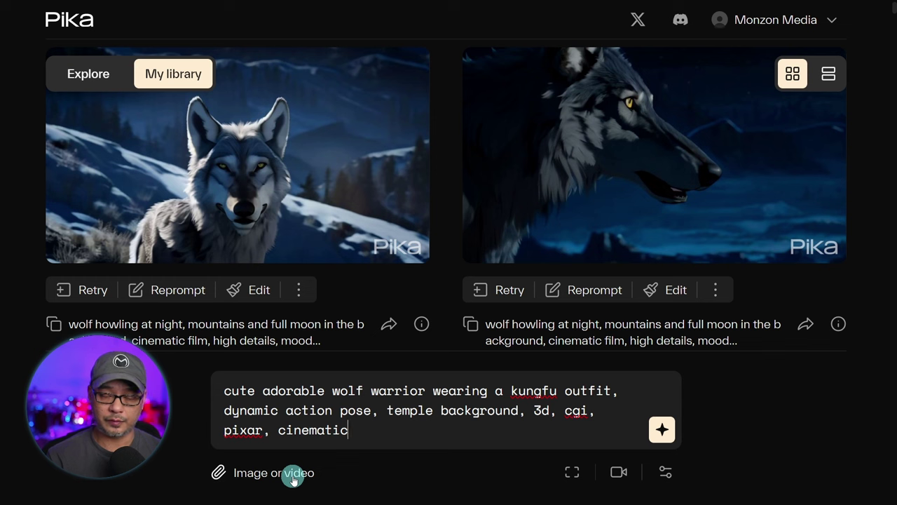
Show the kung-fu wolf prompt's video options, currently 16:9 at 24 fps.
{"action": "left_click", "coordinate": [572, 474]}
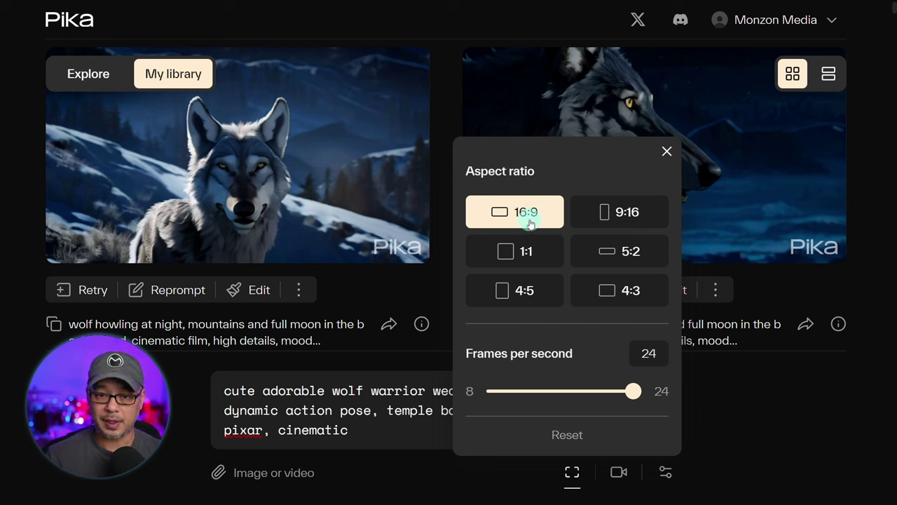
Switch the aspect ratio from 9:16 to 1:1 square, confirm 24 fps, and close the options.
{"action": "left_click", "coordinate": [618, 213]}
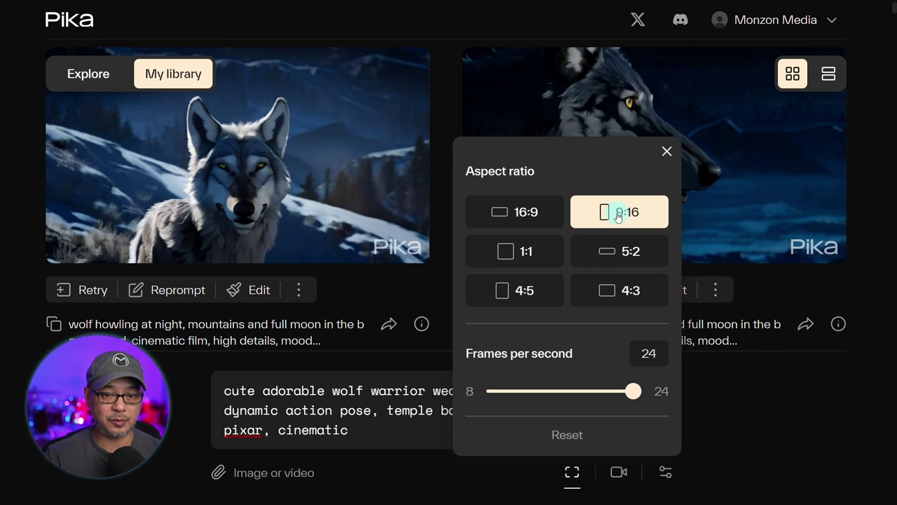
{"action": "left_click", "coordinate": [524, 252]}
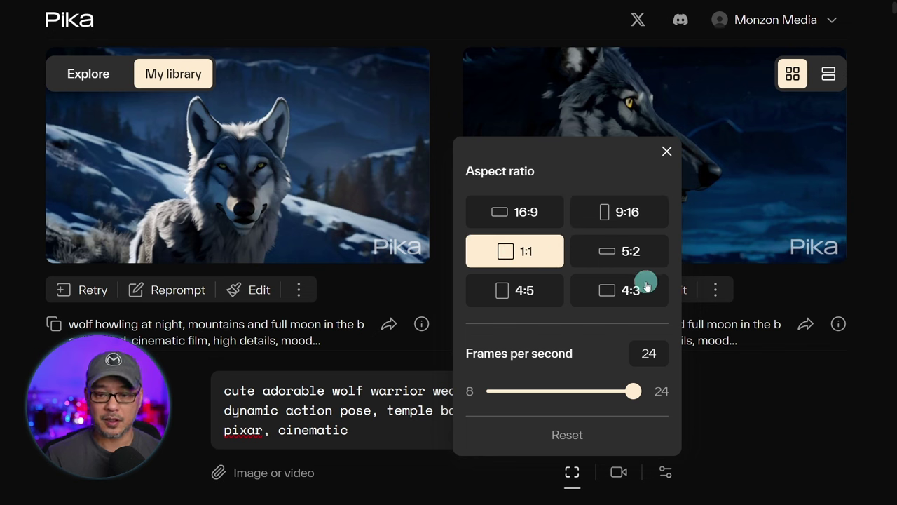
{"action": "left_click", "coordinate": [649, 354]}
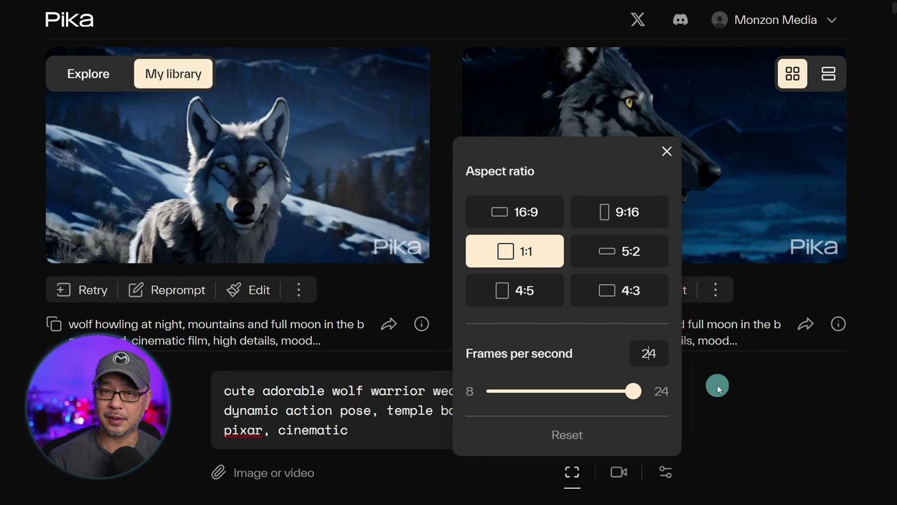
{"action": "left_click", "coordinate": [782, 382]}
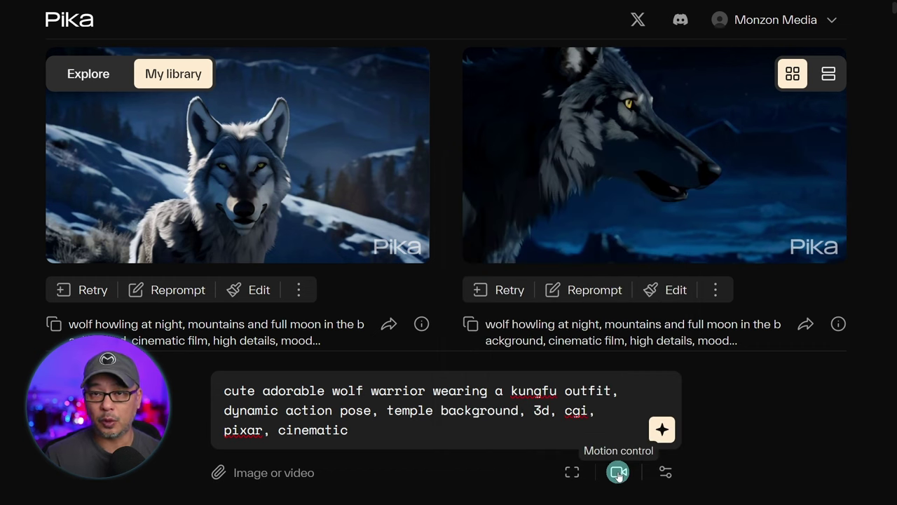
In Camera control, try the pan, tilt and rotate moves, then turn on zoom in.
{"action": "left_click", "coordinate": [618, 474]}
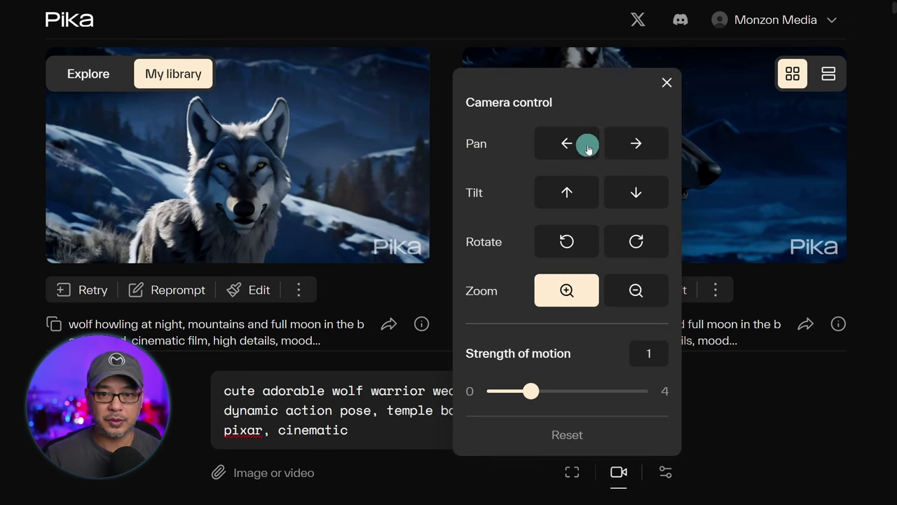
{"action": "left_click", "coordinate": [655, 151]}
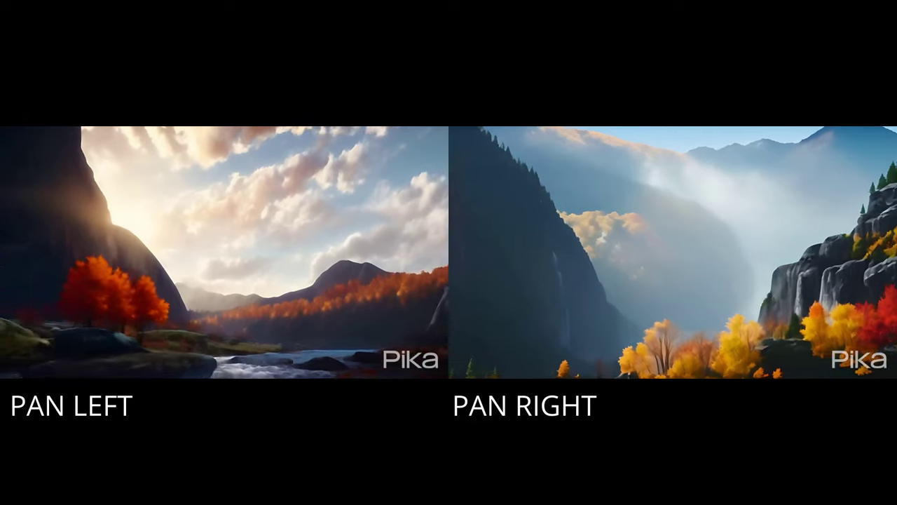
{"action": "left_click", "coordinate": [564, 195]}
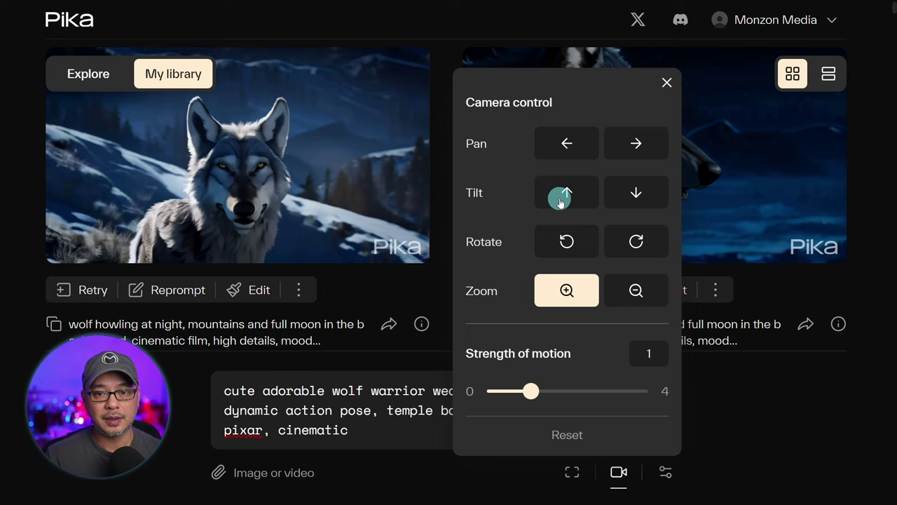
{"action": "left_click", "coordinate": [617, 200]}
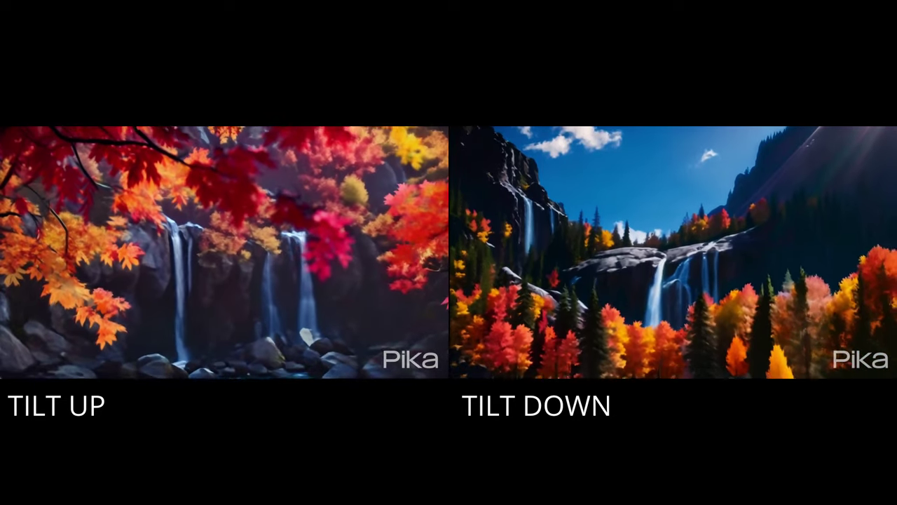
{"action": "left_click", "coordinate": [574, 240]}
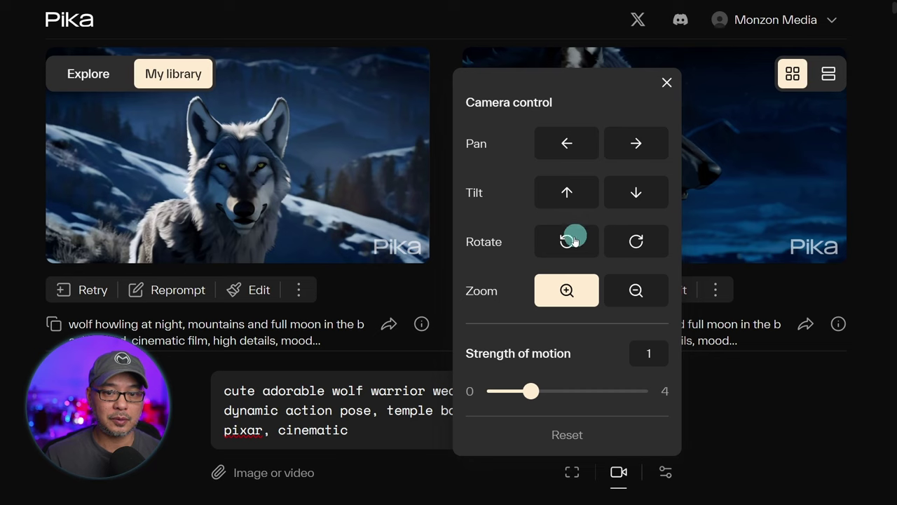
{"action": "left_click", "coordinate": [564, 246]}
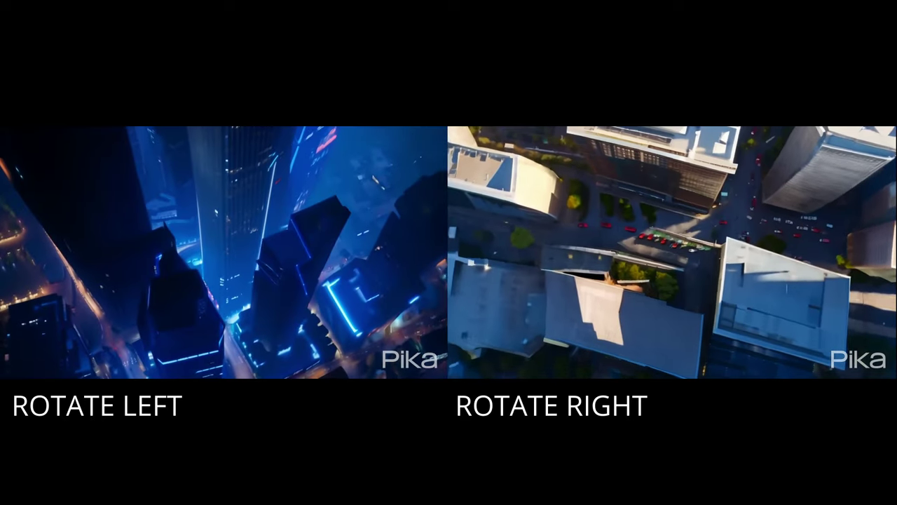
{"action": "left_click", "coordinate": [564, 284]}
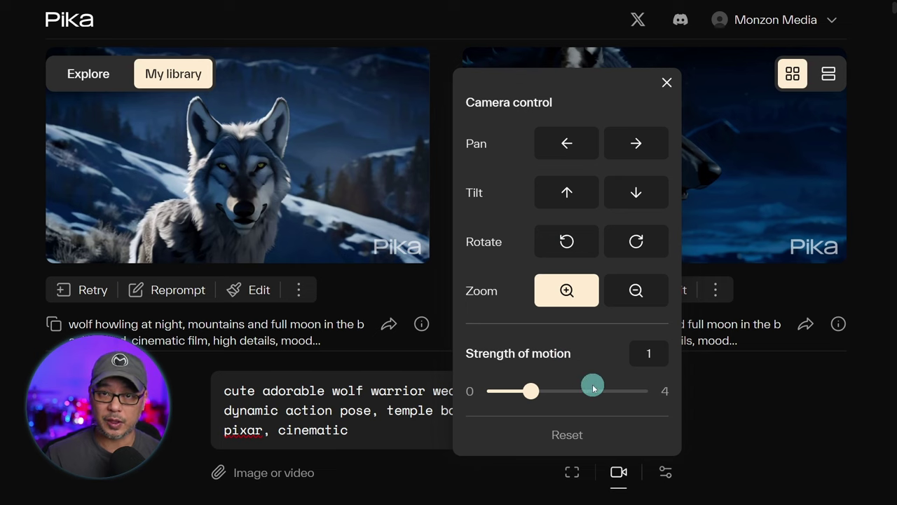
Adjust the motion strength slider and settle on tilt up plus pan right.
{"action": "left_click_drag", "start_coordinate": [529, 394], "coordinate": [635, 401]}
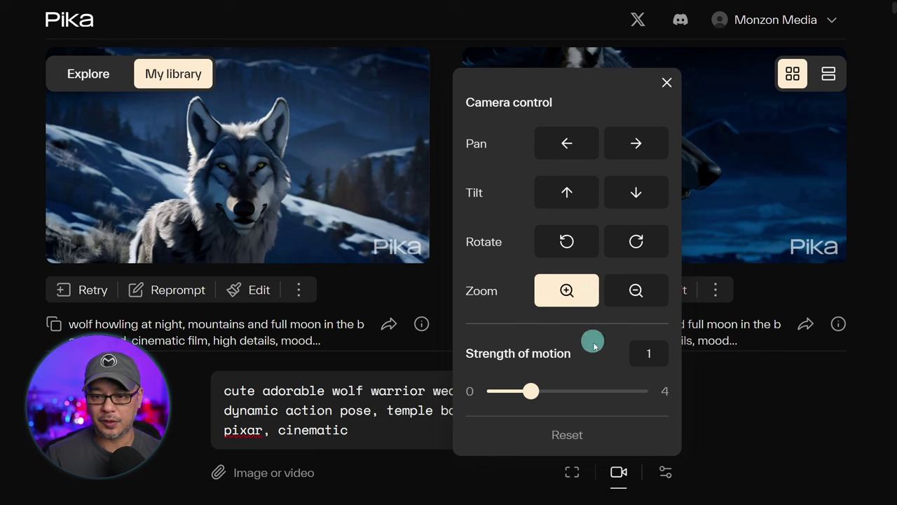
{"action": "left_click", "coordinate": [570, 193]}
{"action": "left_click", "coordinate": [636, 142]}
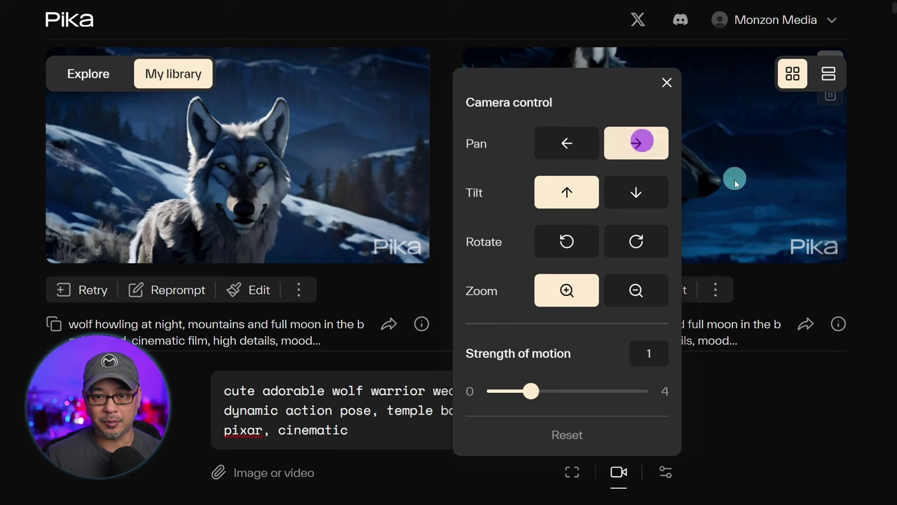
{"action": "left_click", "coordinate": [641, 144]}
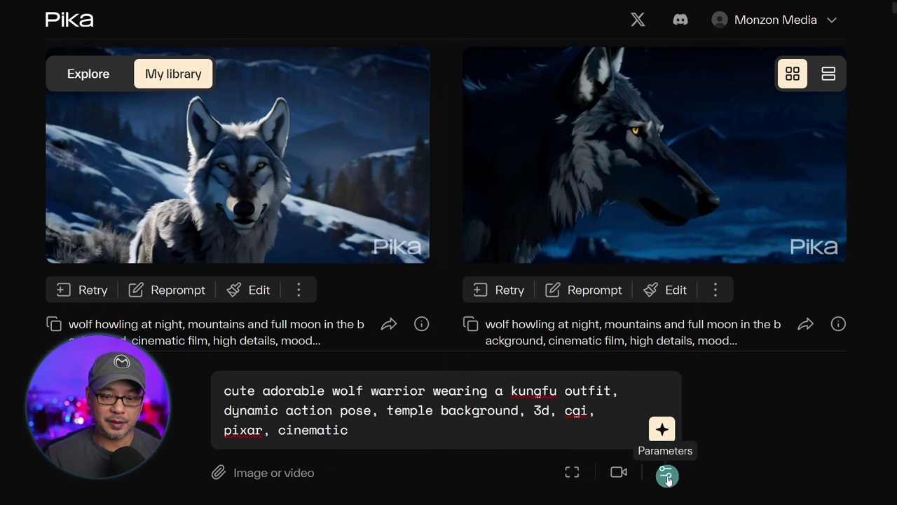
{"action": "left_click", "coordinate": [667, 476]}
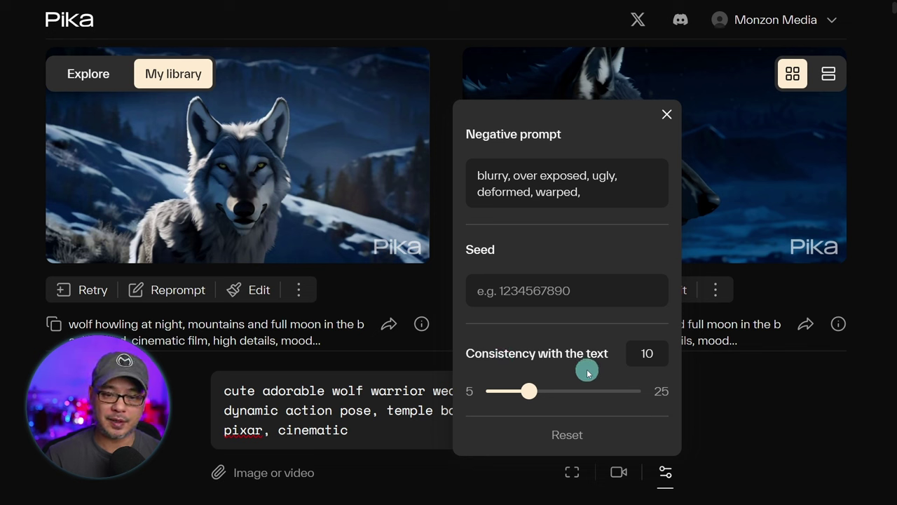
{"action": "double_click", "coordinate": [648, 354]}
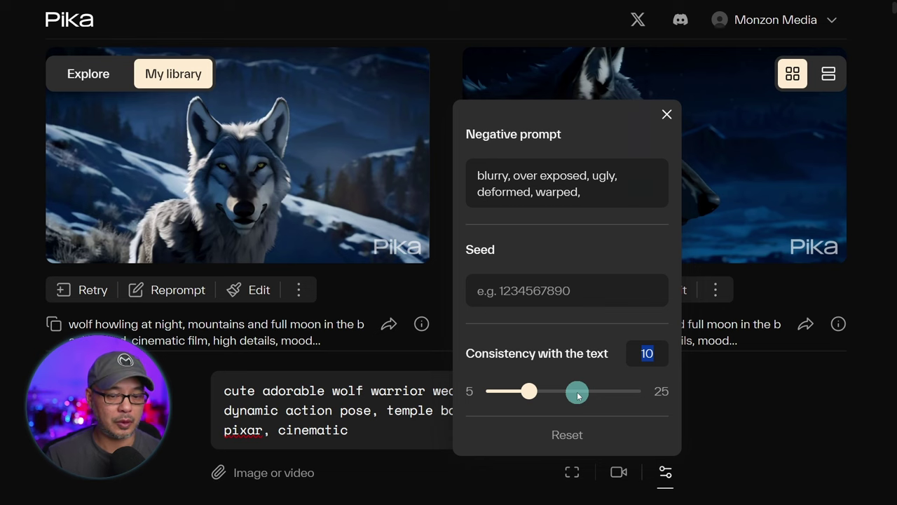
{"action": "left_click", "coordinate": [540, 420]}
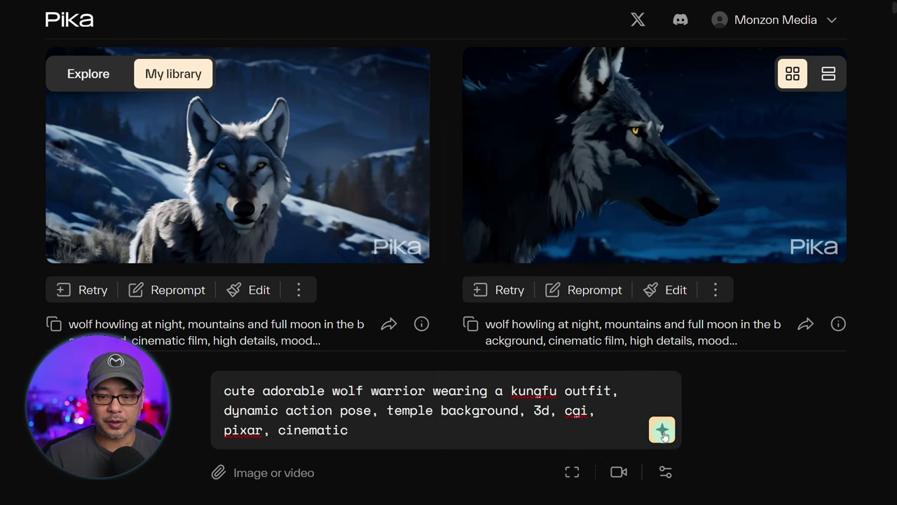
Generate the kung-fu wolf warrior video, then enlarge a howling wolf clip from My library.
{"action": "left_click", "coordinate": [663, 430]}
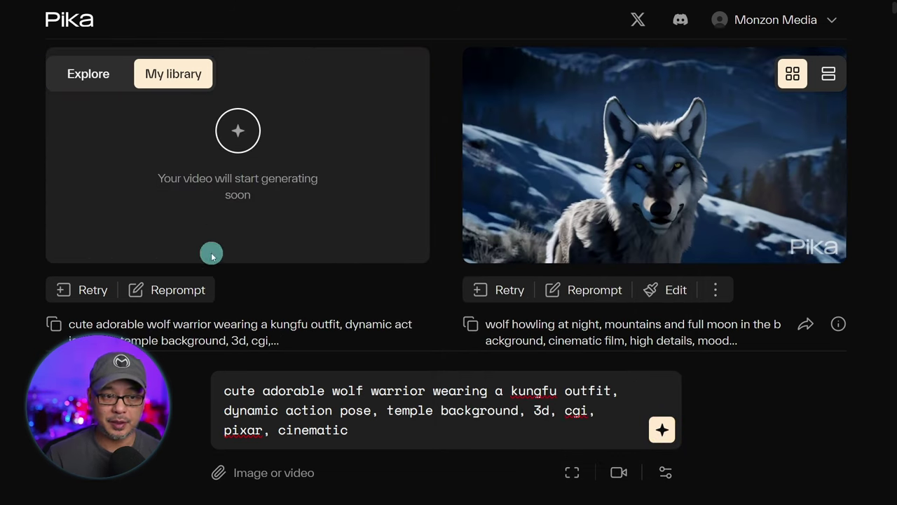
{"action": "left_click", "coordinate": [661, 428]}
{"action": "scroll", "coordinate": [380, 260], "scroll_direction": "down", "scroll_amount": 4}
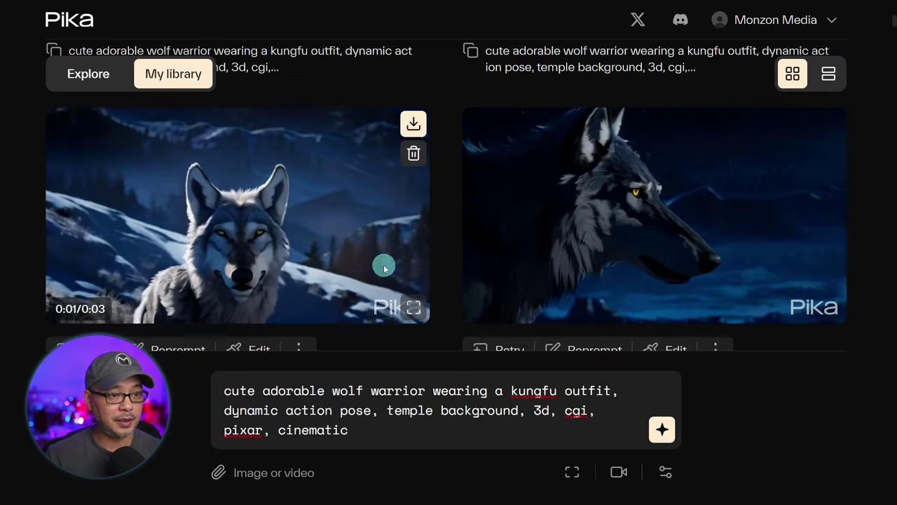
{"action": "scroll", "coordinate": [260, 223], "scroll_direction": "down", "scroll_amount": 1}
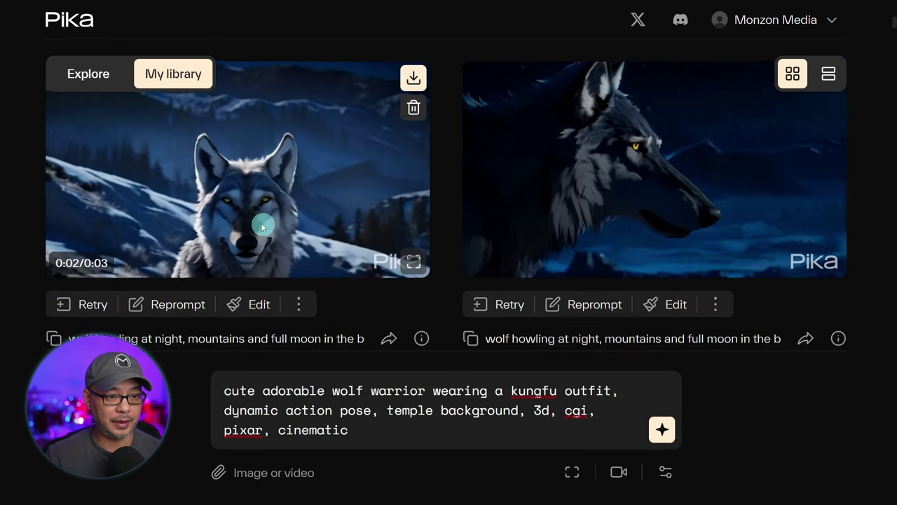
{"action": "left_click", "coordinate": [412, 265]}
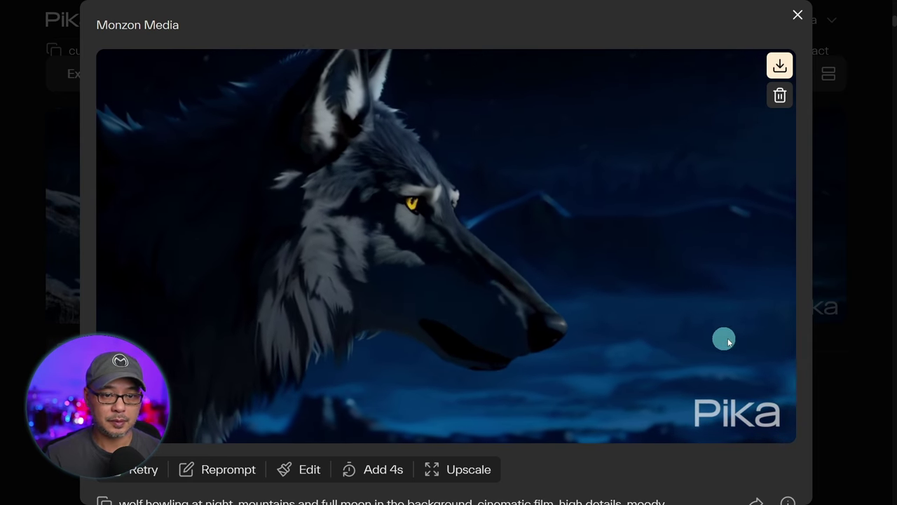
Switch to the side-profile howling wolf clip and load its prompt for reprompting.
{"action": "left_click", "coordinate": [813, 205]}
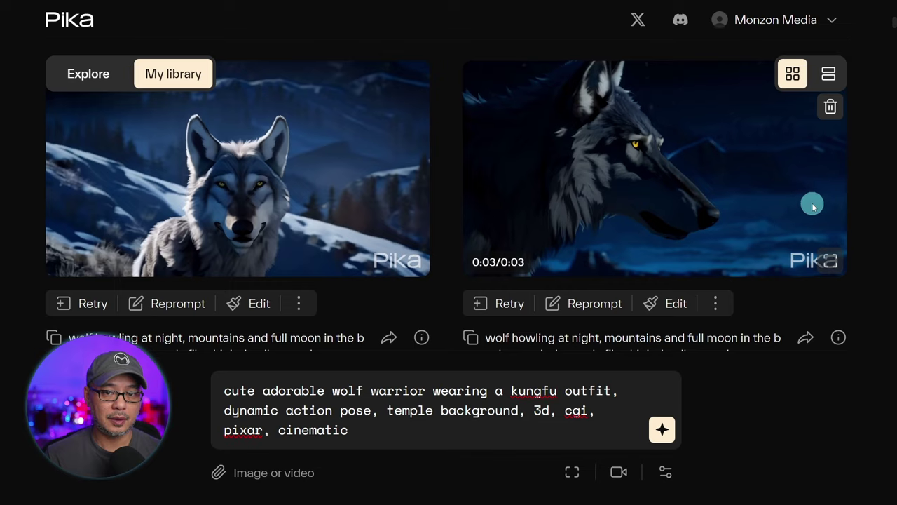
{"action": "left_click", "coordinate": [832, 261]}
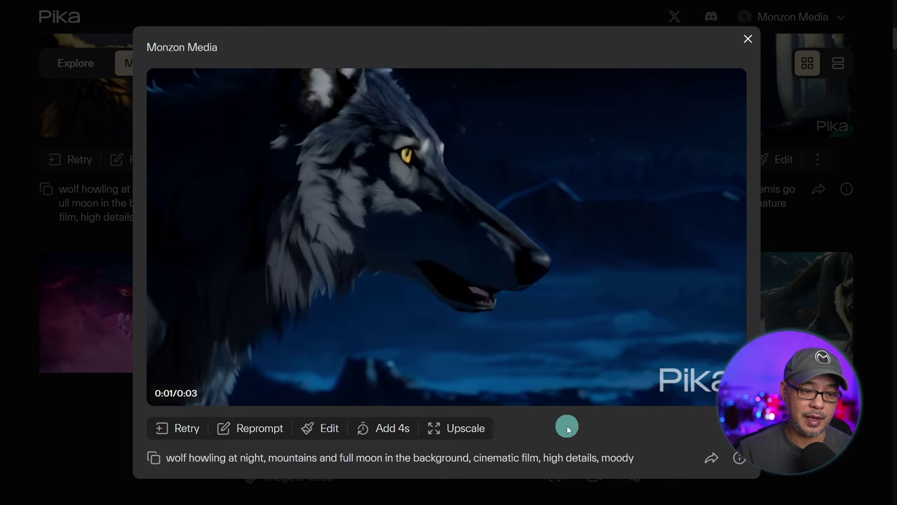
{"action": "left_click", "coordinate": [175, 428]}
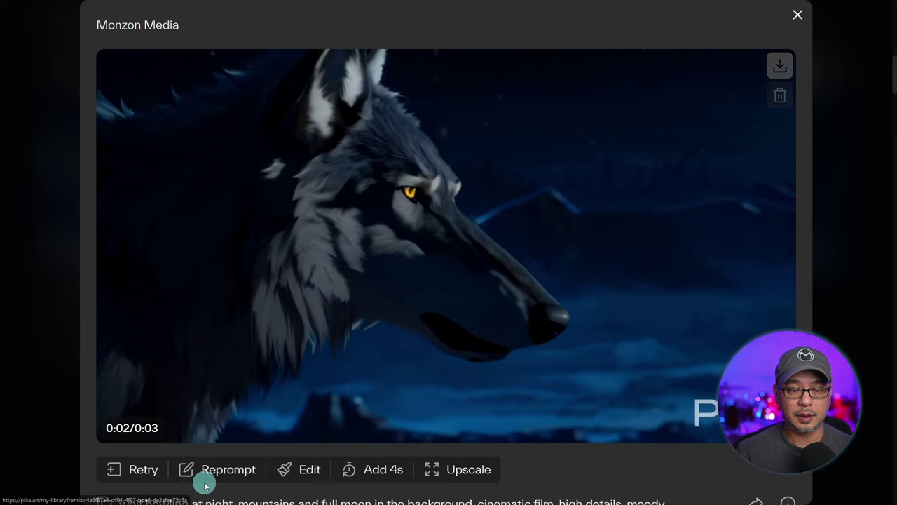
{"action": "left_click", "coordinate": [231, 471]}
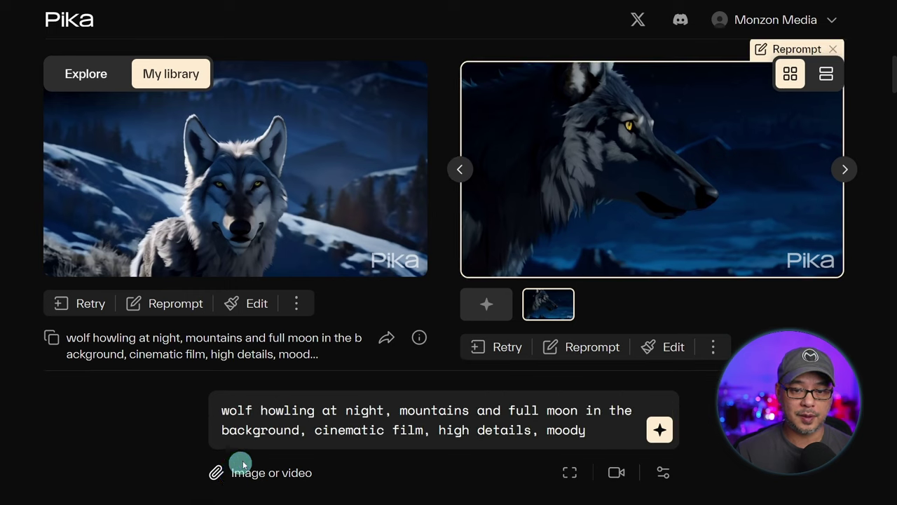
Place the cursor in the wolf prompt and toggle the camera motion settings open and shut.
{"action": "left_click", "coordinate": [475, 428]}
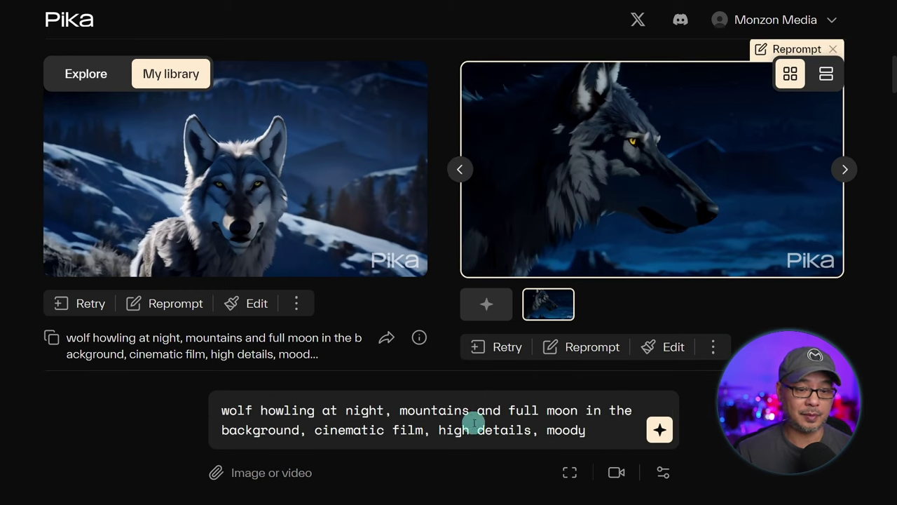
{"action": "left_click", "coordinate": [616, 473]}
{"action": "left_click", "coordinate": [616, 472]}
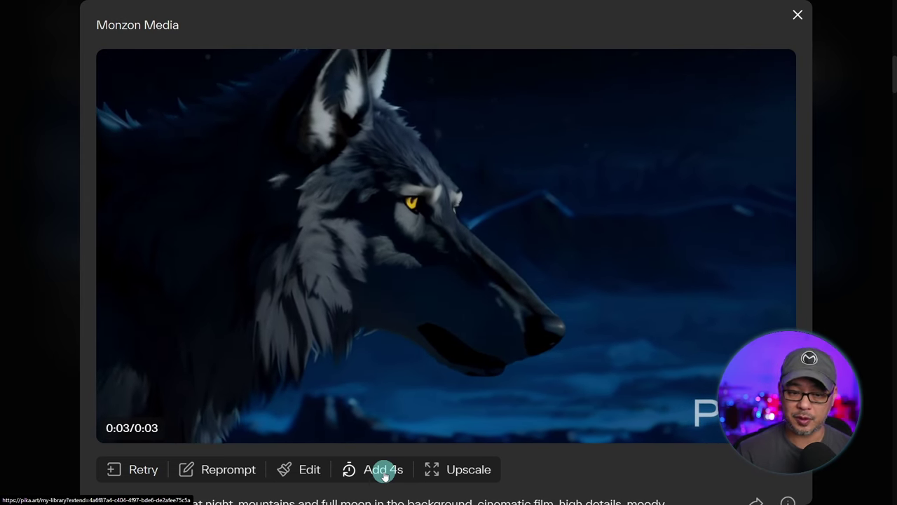
Add a 4-second extension to the side-profile wolf clip and generate it.
{"action": "left_click", "coordinate": [382, 470]}
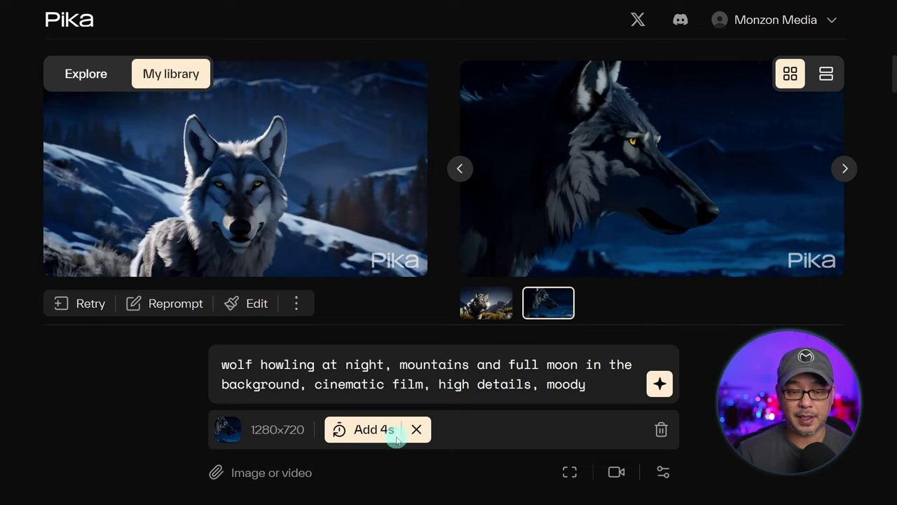
{"action": "left_click", "coordinate": [660, 383]}
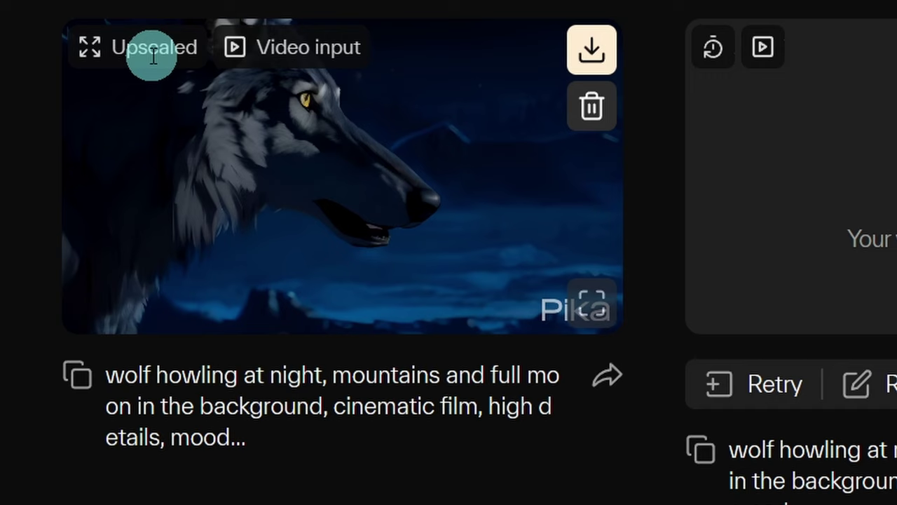
Enlarge the upscaled side-profile wolf clip and download it as wolf.mp4.
{"action": "left_click", "coordinate": [610, 312]}
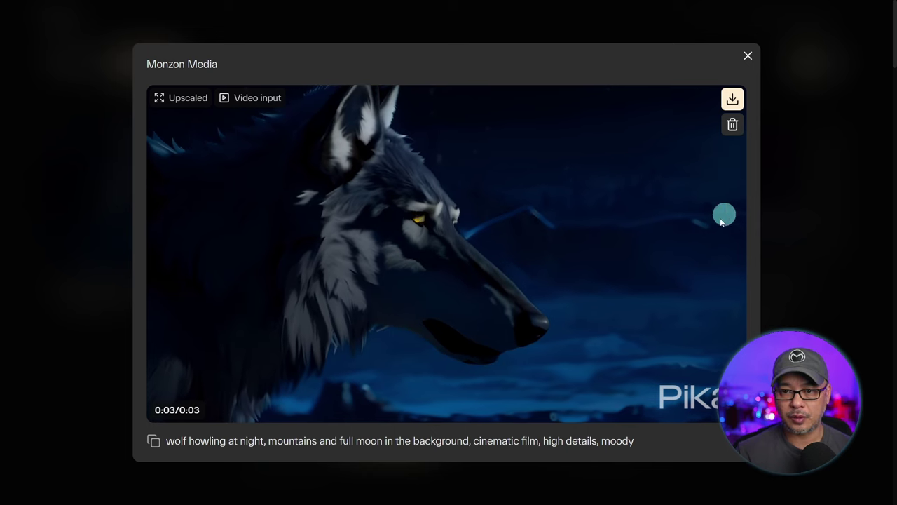
{"action": "left_click", "coordinate": [732, 99]}
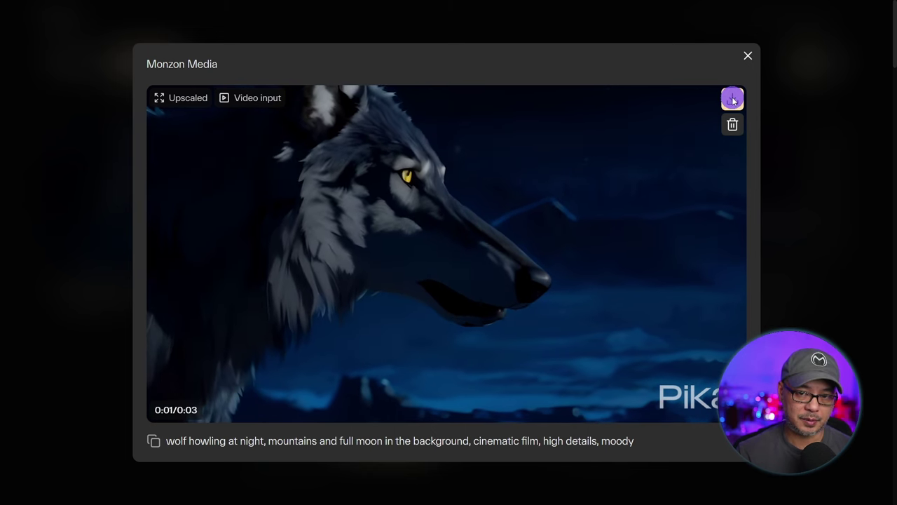